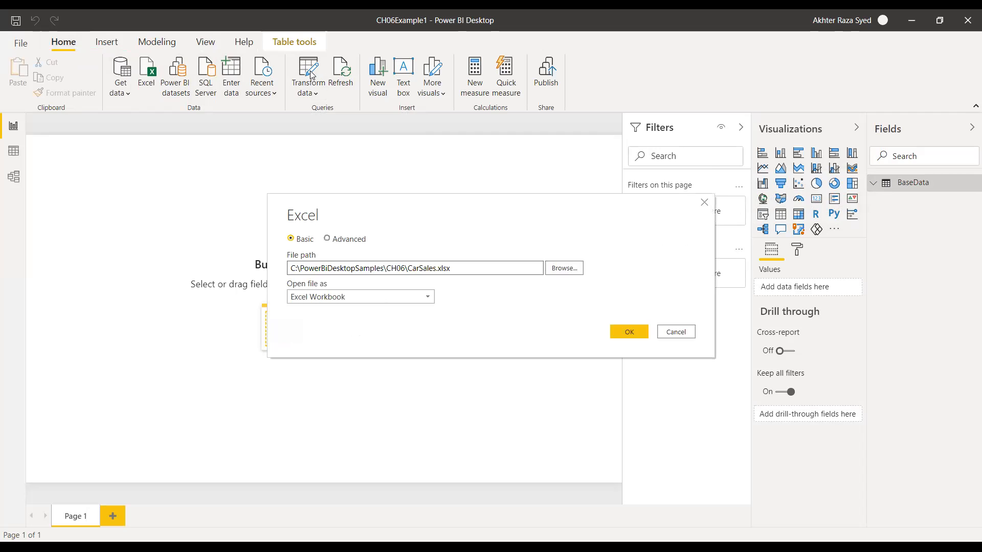
# Repoint the Excel data source to the CarSalesData workbook in the CH11 folder
pyautogui.click(564, 267)
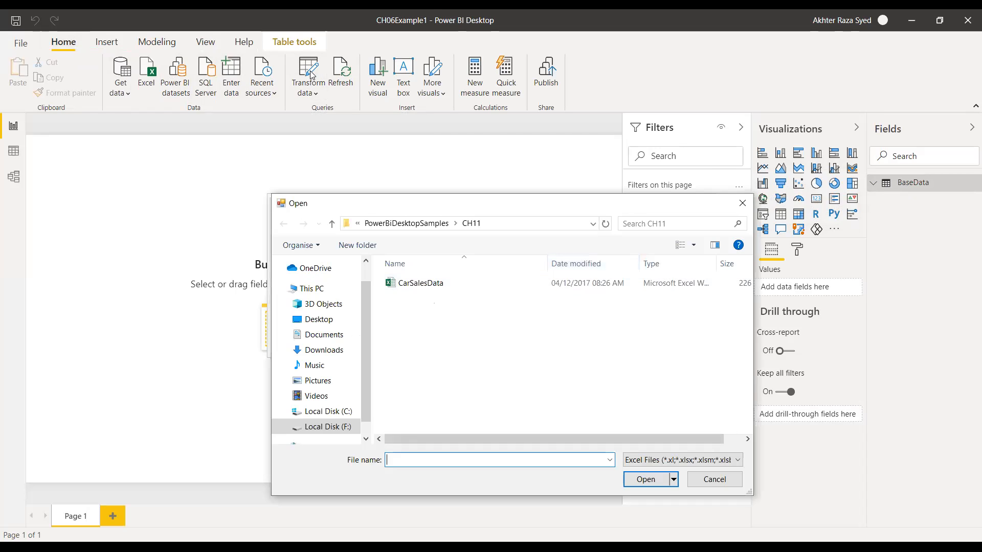
pyautogui.click(421, 283)
pyautogui.click(646, 480)
pyautogui.click(629, 332)
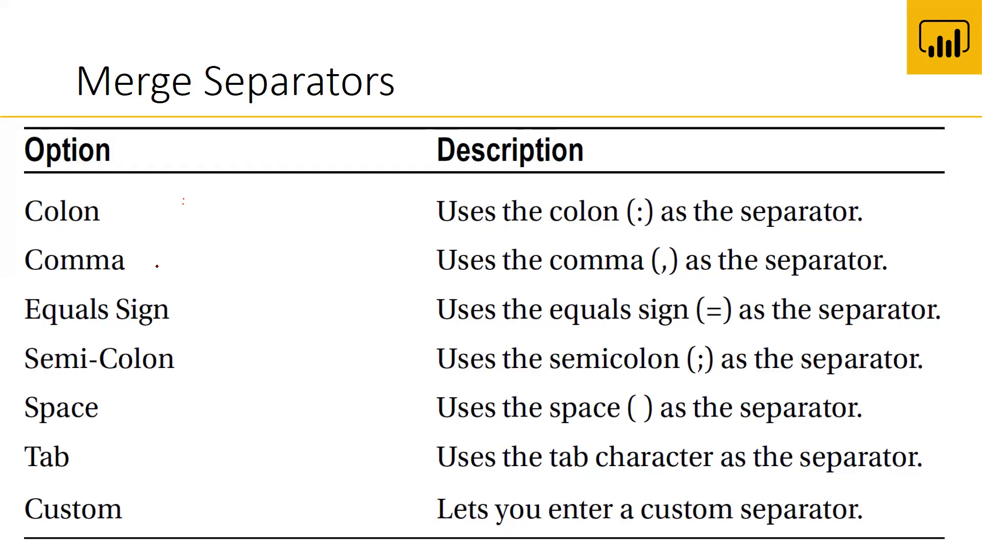
pyautogui.moveTo(159, 266); pyautogui.dragTo(154, 274)
pyautogui.moveTo(200, 317); pyautogui.dragTo(207, 317)
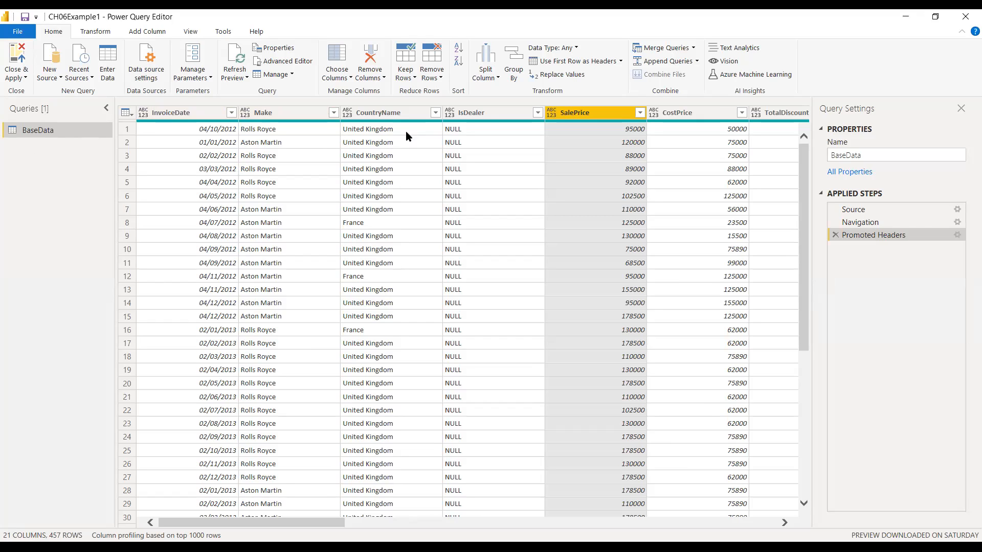
# Start a number filter on the SalePrice column that keeps rows where the value equals 888000
pyautogui.click(641, 113)
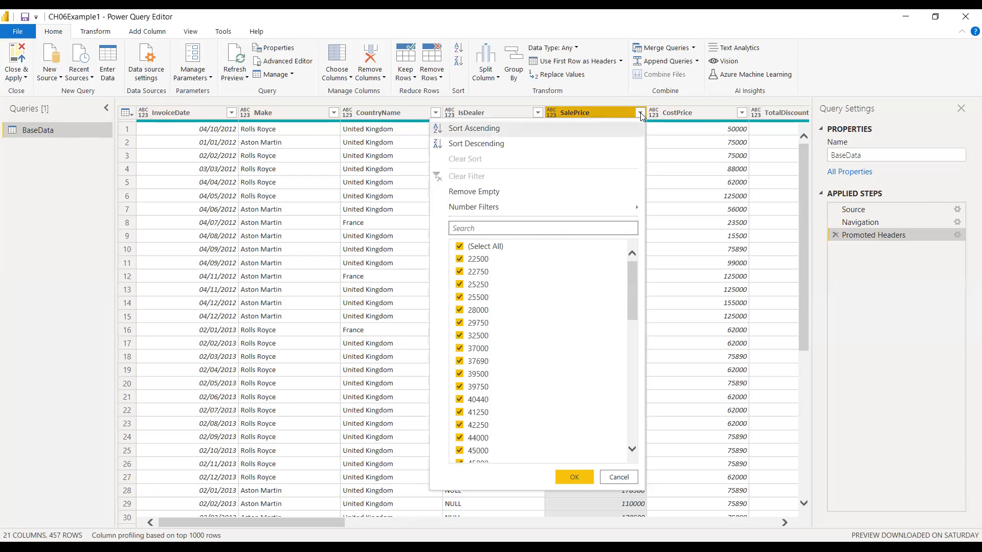
pyautogui.click(640, 112)
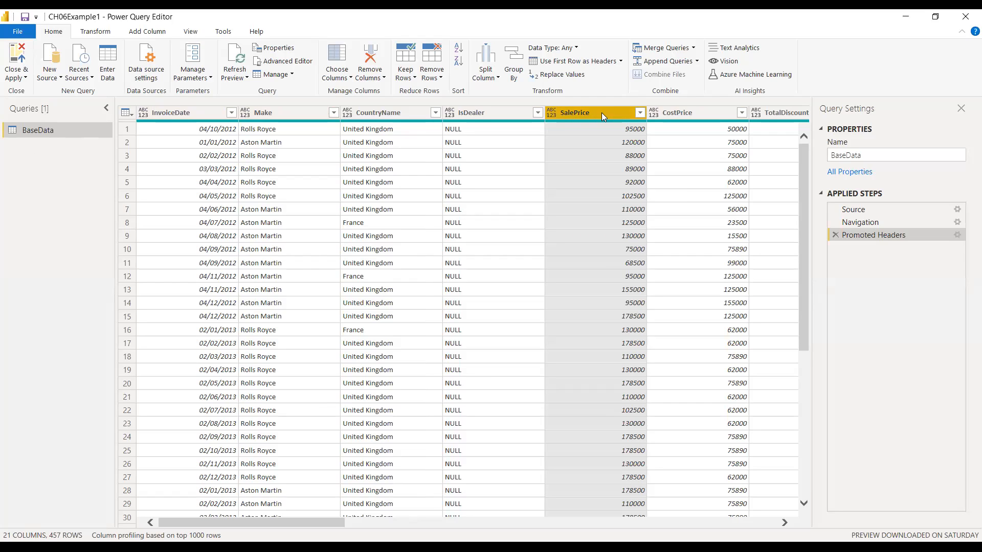
pyautogui.click(640, 116)
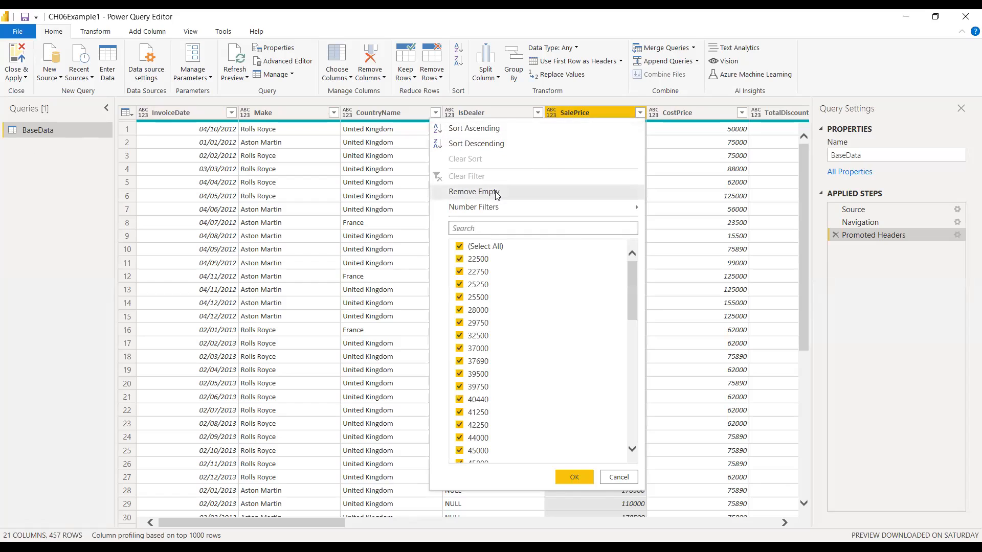
pyautogui.moveTo(497, 210)
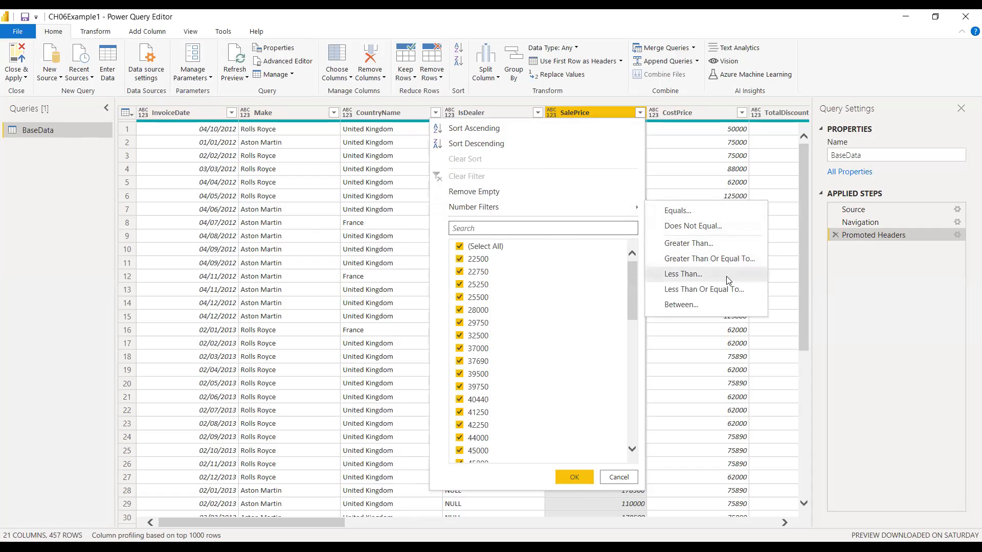
pyautogui.click(715, 211)
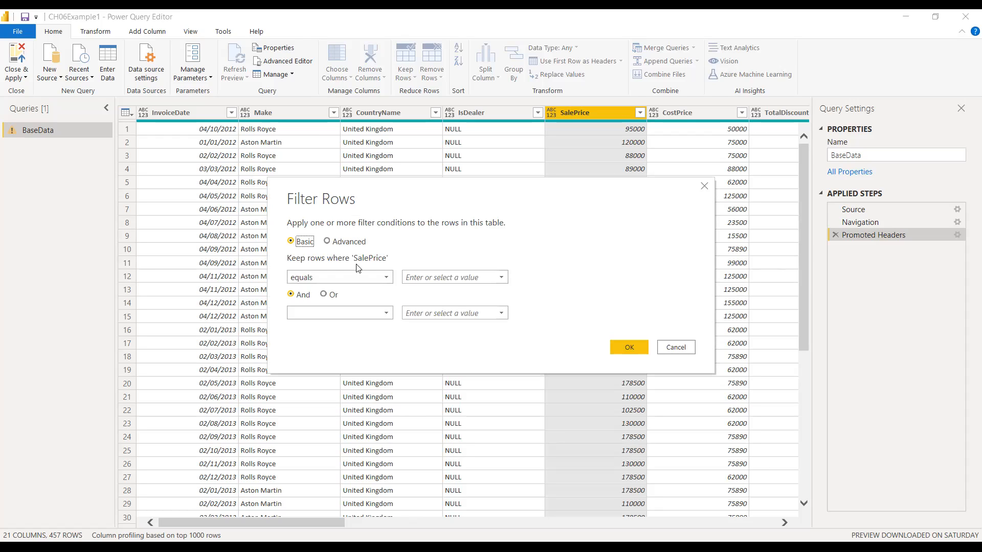
pyautogui.click(447, 280)
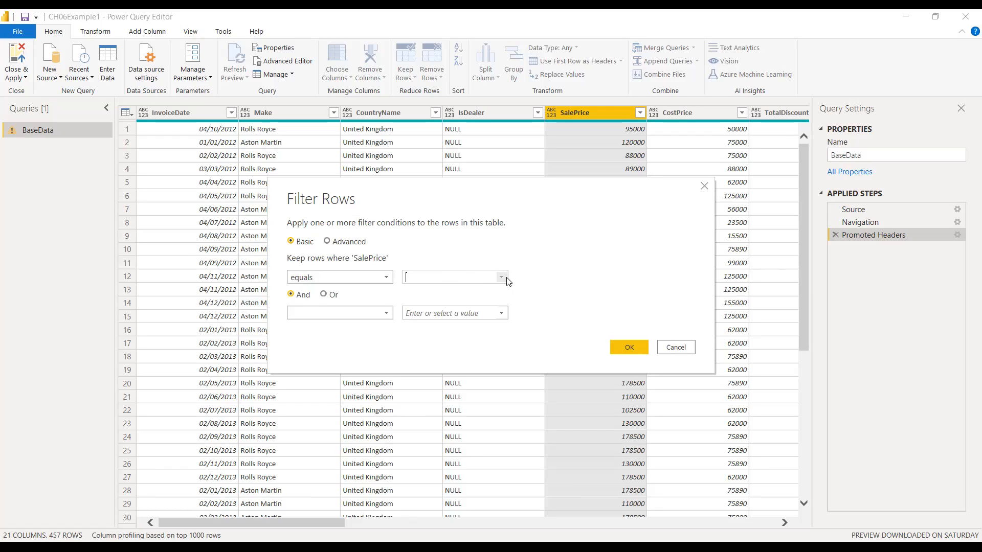
pyautogui.write('888000')
# Add an Or condition keeping SalePrice values equal to 1100000 and apply the row filter
pyautogui.click(324, 295)
pyautogui.click(292, 296)
pyautogui.click(324, 295)
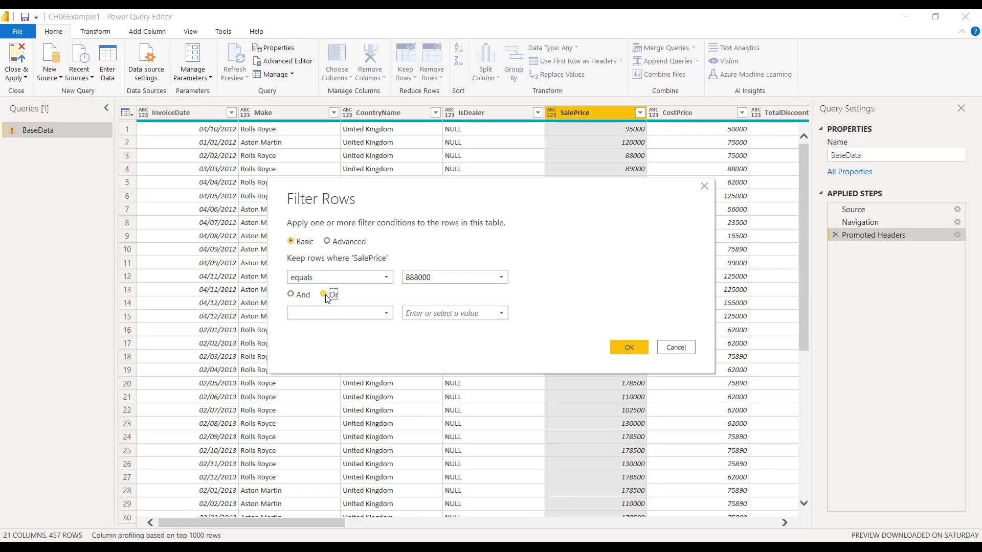
pyautogui.click(387, 314)
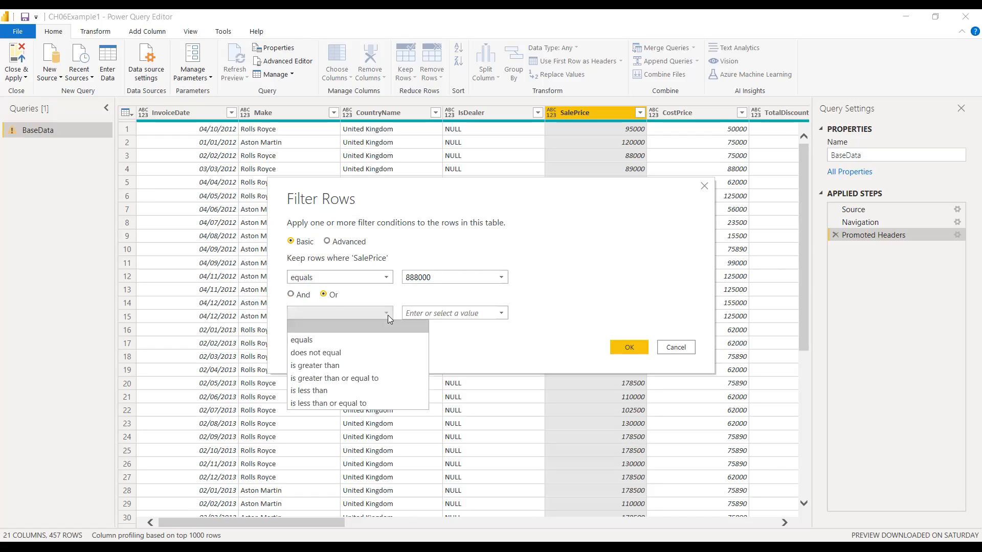
pyautogui.click(375, 339)
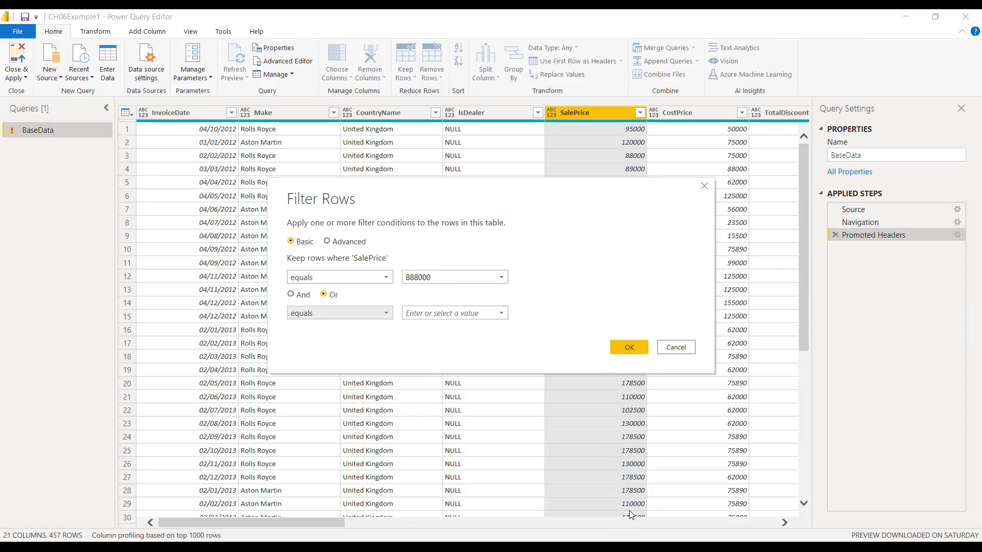
pyautogui.click(466, 313)
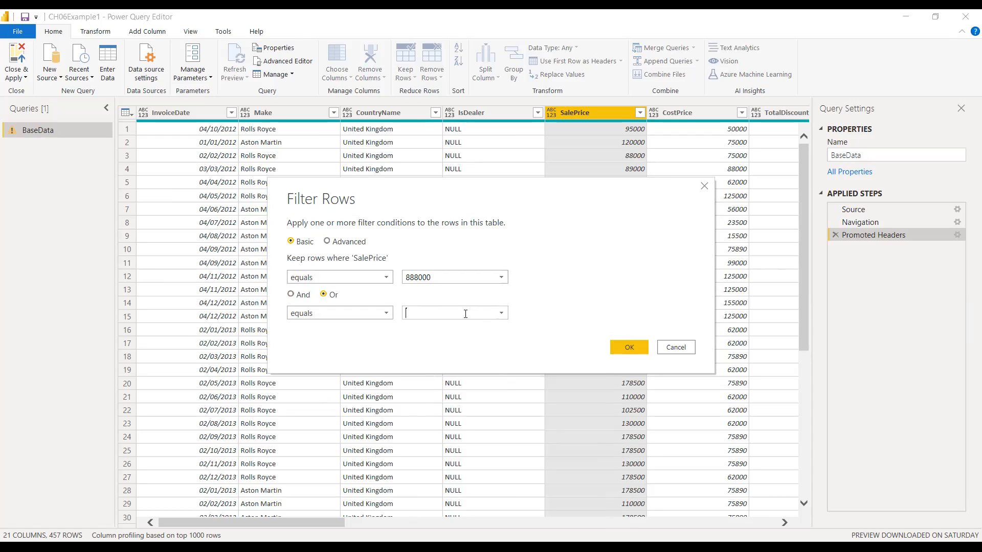
pyautogui.write('1100000')
pyautogui.click(628, 348)
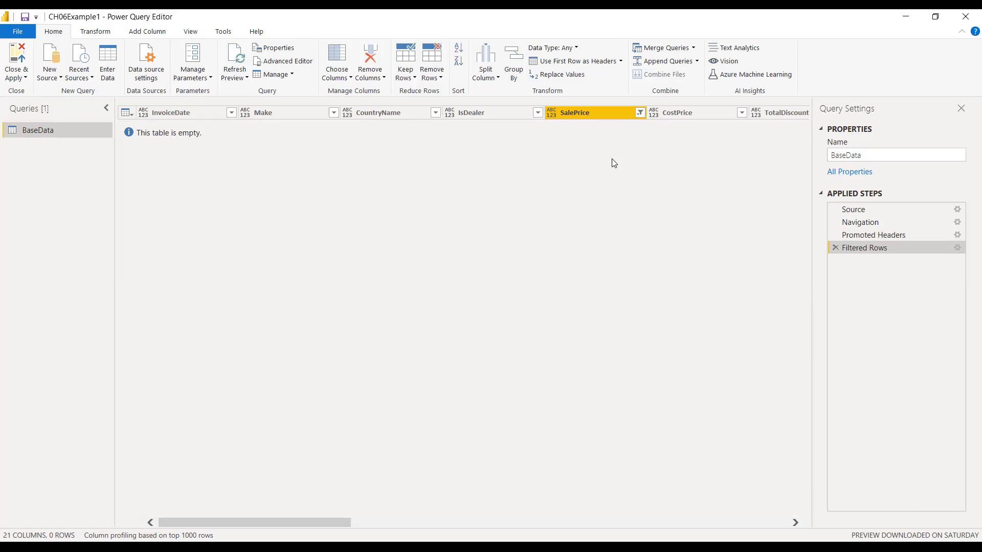
# Delete the Filtered Rows step from the BaseData query
pyautogui.click(640, 112)
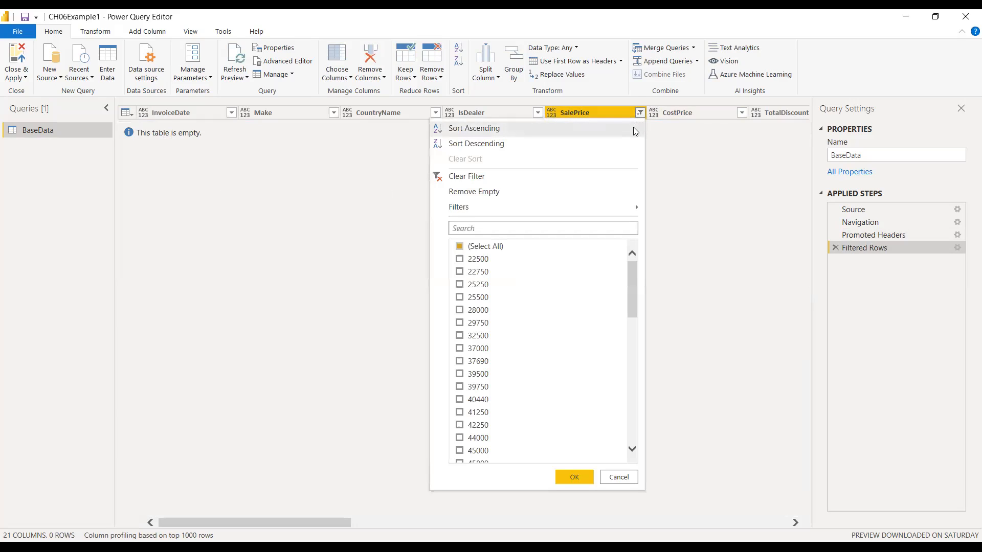
pyautogui.click(835, 247)
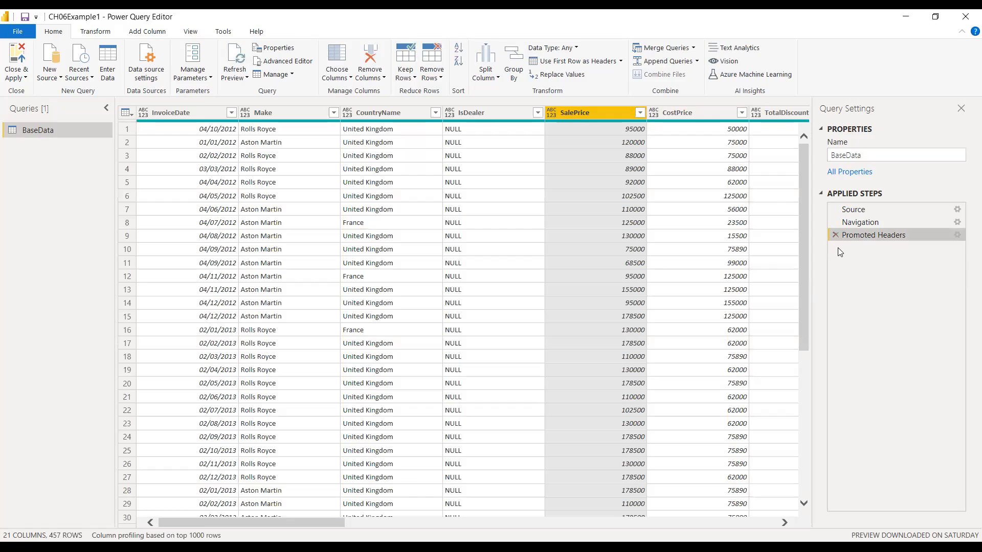
# Filter the SalePrice column to keep rows where the value is greater than 5000, and look through the filtered rows
pyautogui.click(639, 112)
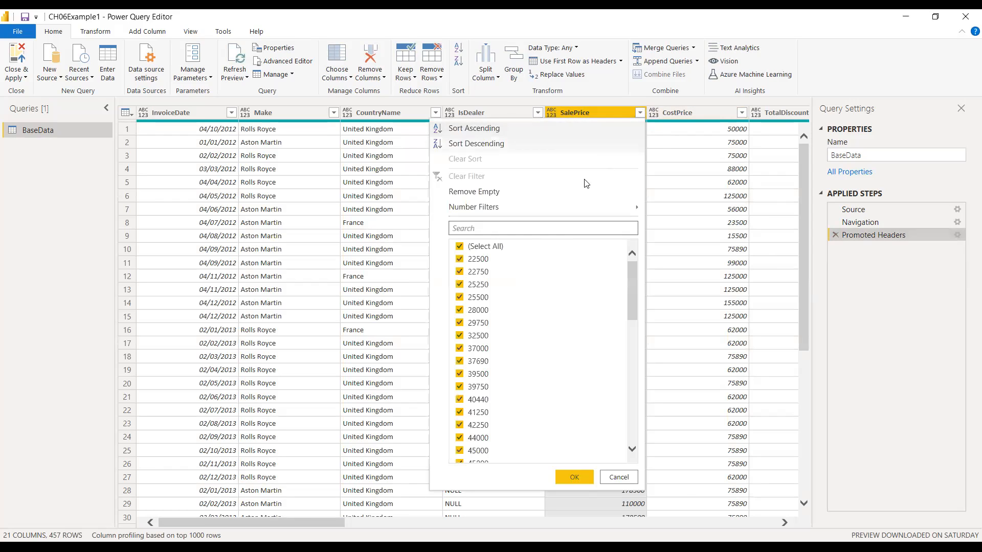
pyautogui.moveTo(538, 204)
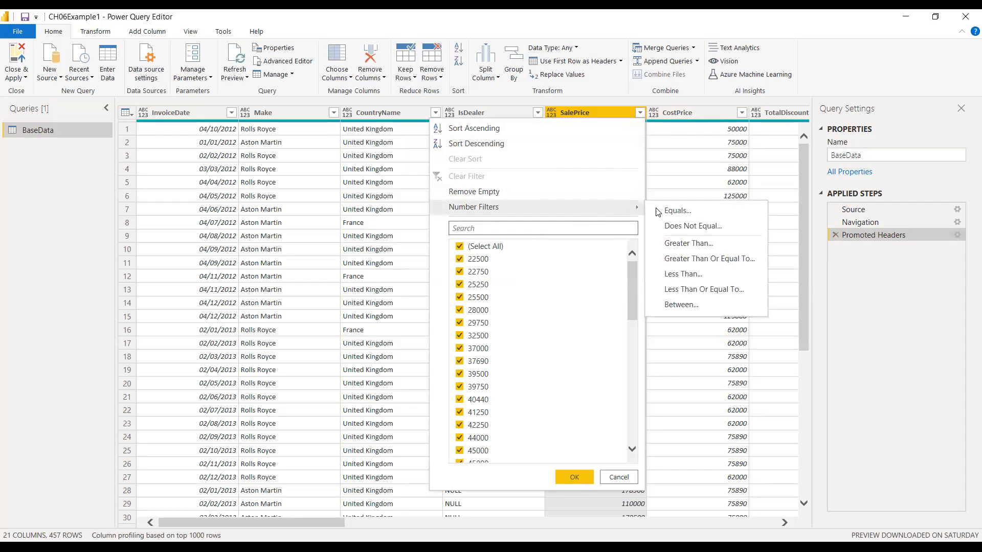
pyautogui.click(671, 213)
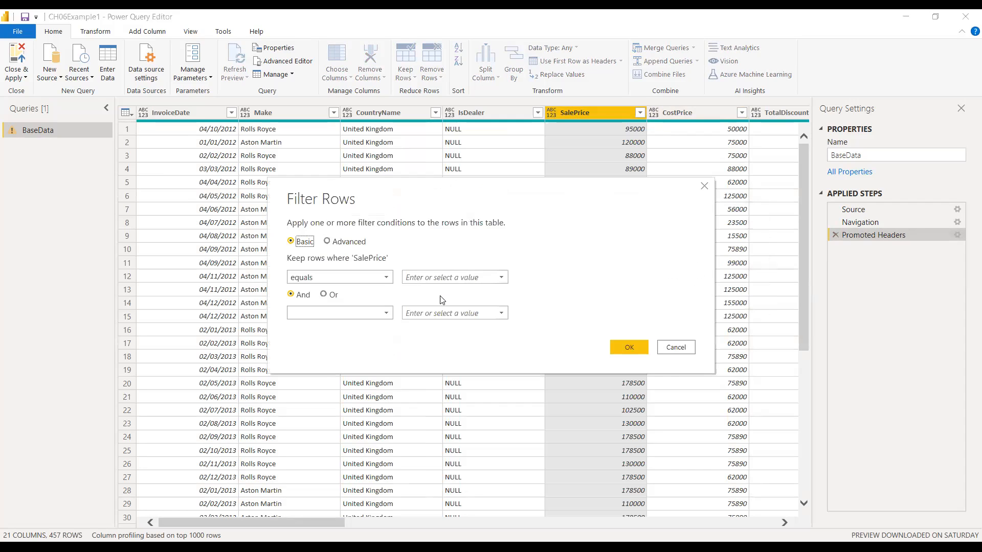
pyautogui.click(385, 277)
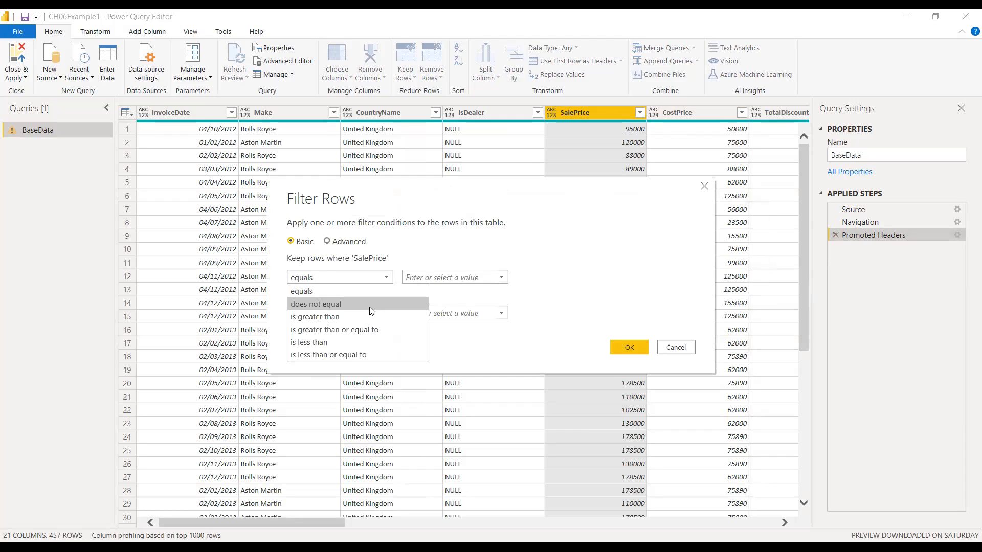
pyautogui.click(333, 316)
pyautogui.click(431, 276)
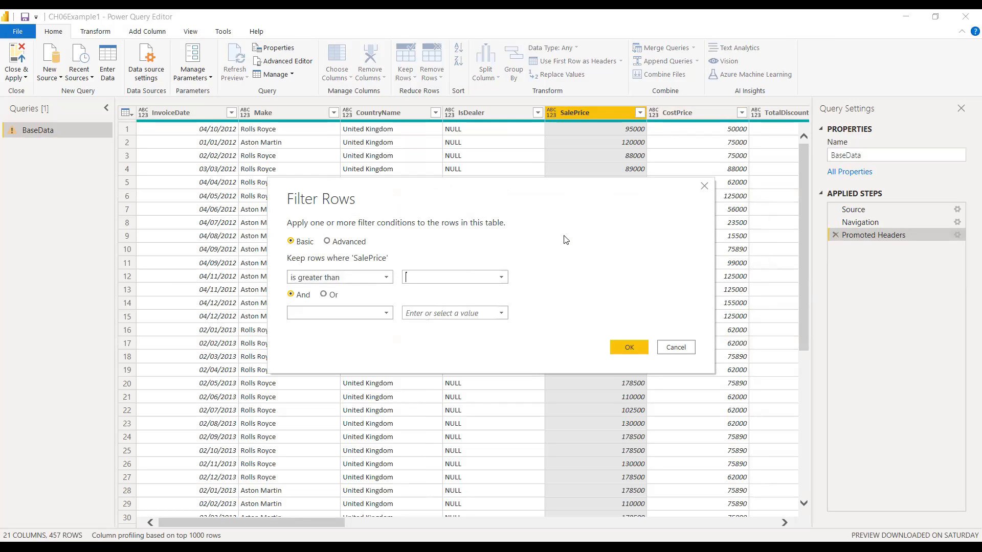
pyautogui.write('5000')
pyautogui.click(629, 343)
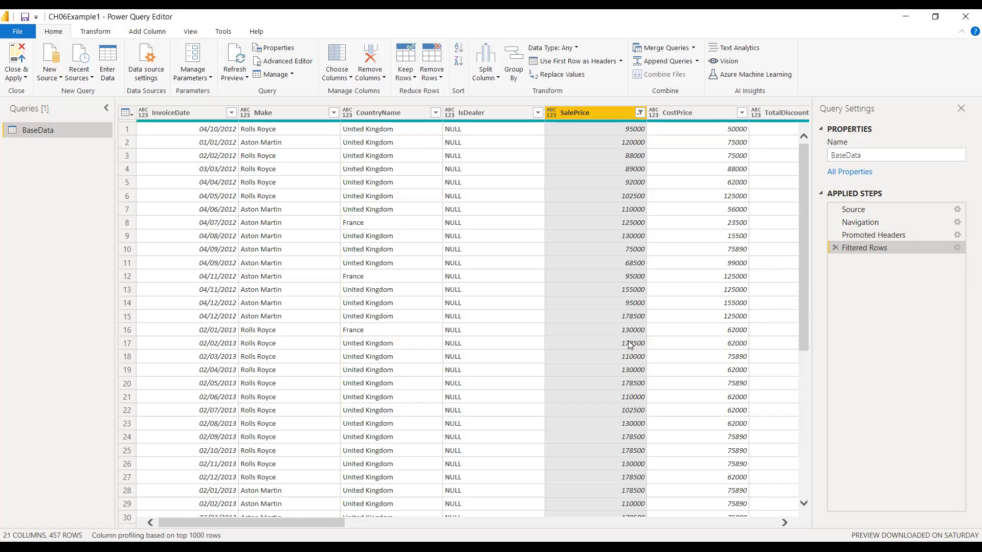
pyautogui.scroll(-20, 514, 315)
pyautogui.scroll(20, 527, 317)
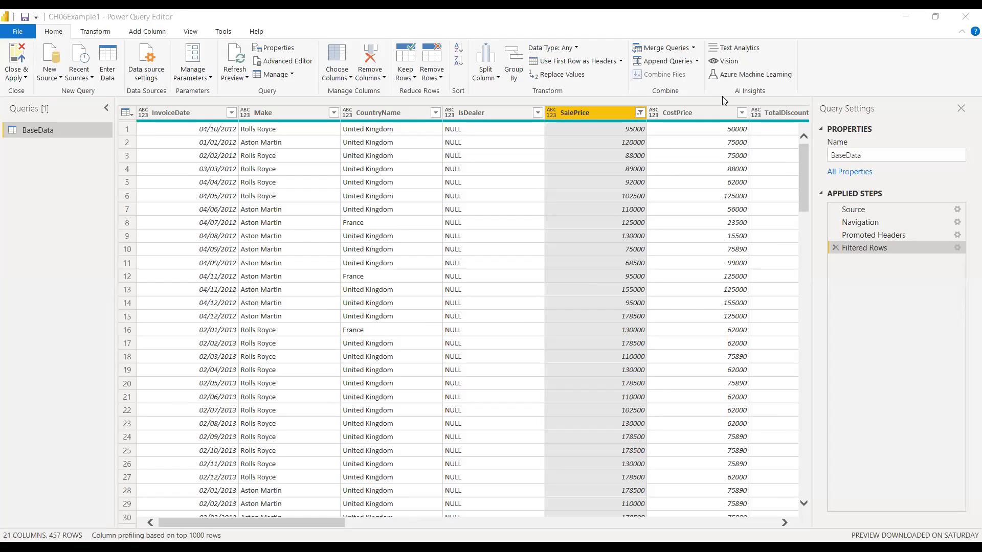
# Convert the text in the Make column to uppercase
pyautogui.click(280, 112)
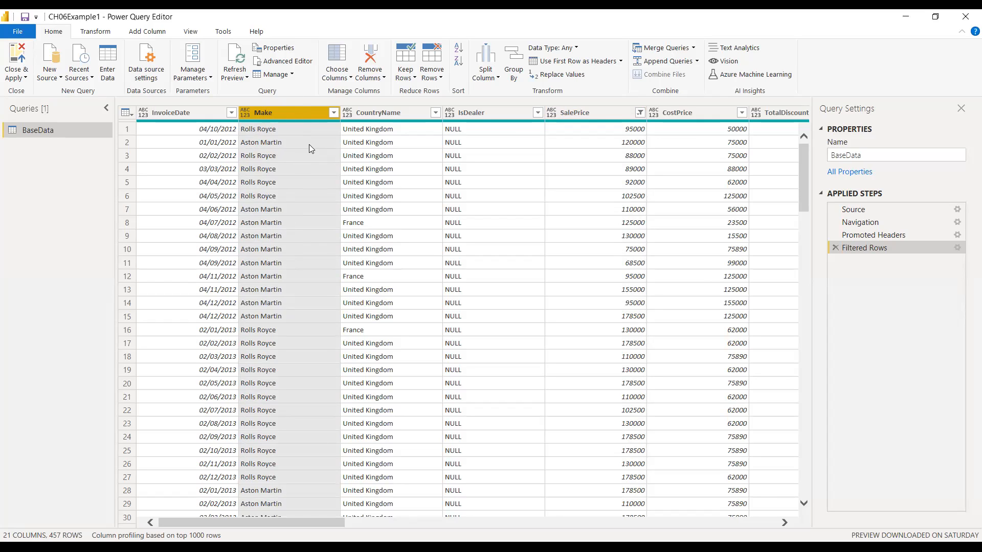
pyautogui.click(105, 33)
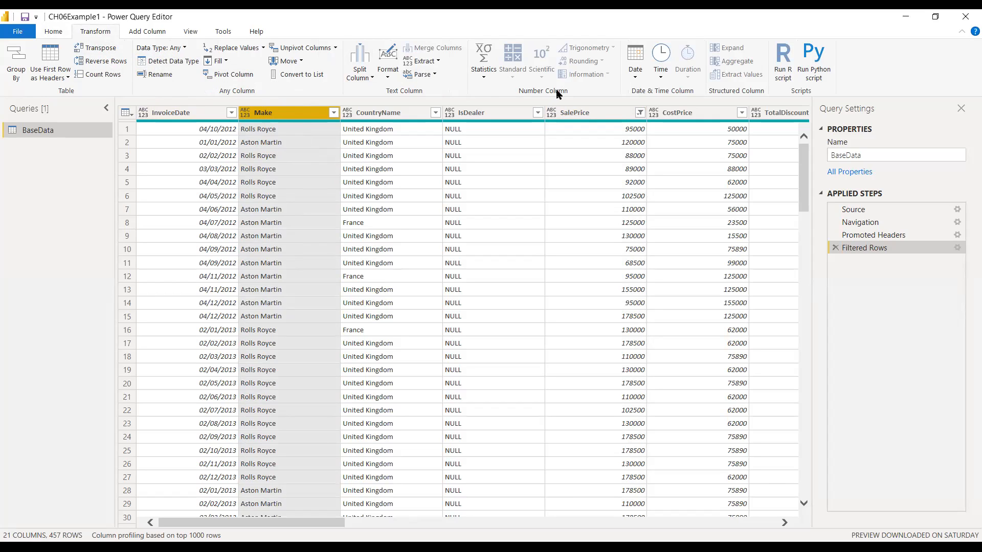
pyautogui.click(399, 83)
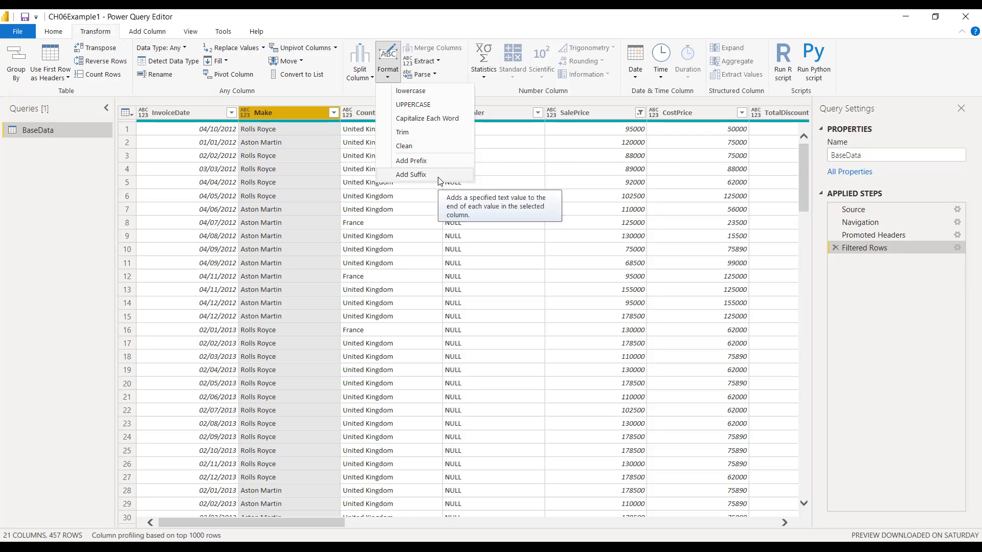
pyautogui.click(431, 108)
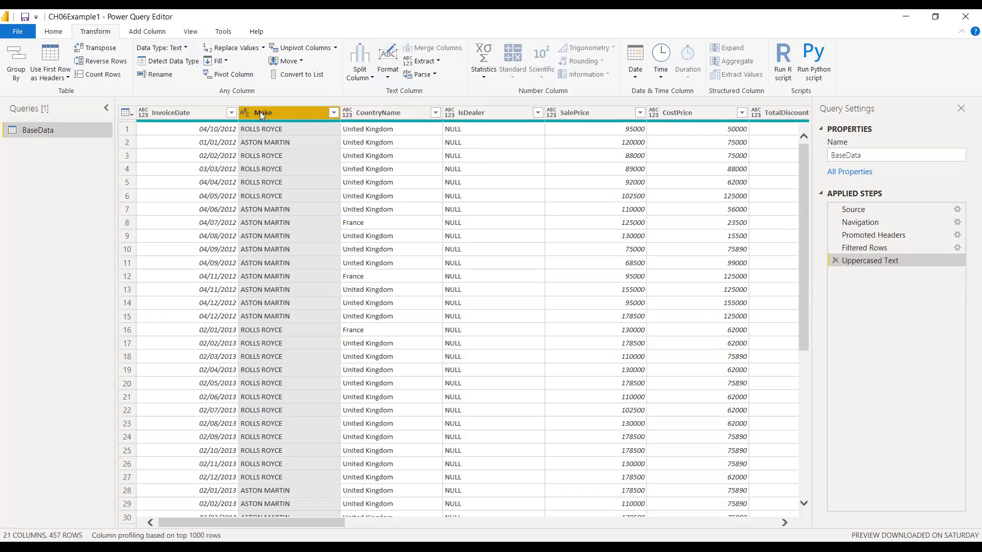
# Delete the Uppercased Text step from the applied steps
pyautogui.click(388, 71)
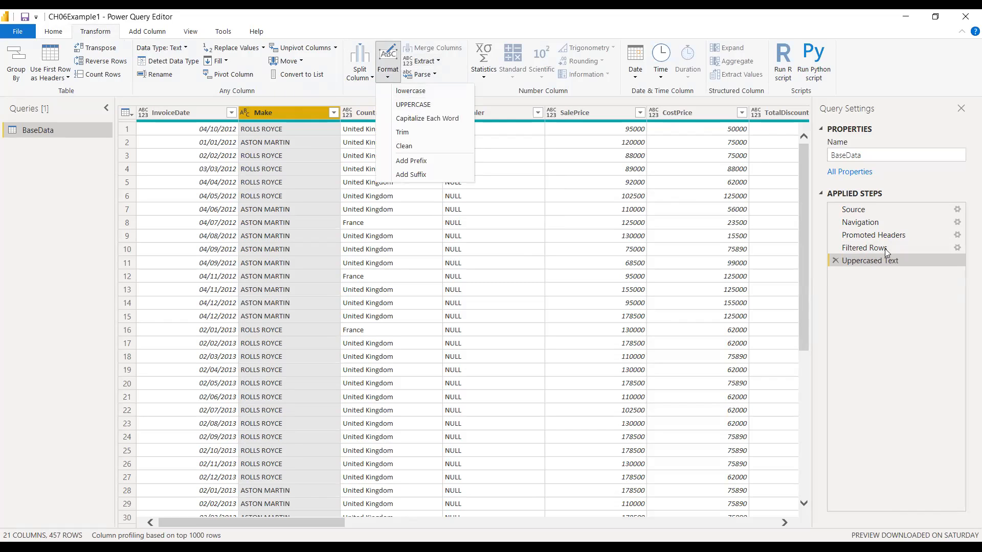
pyautogui.click(834, 260)
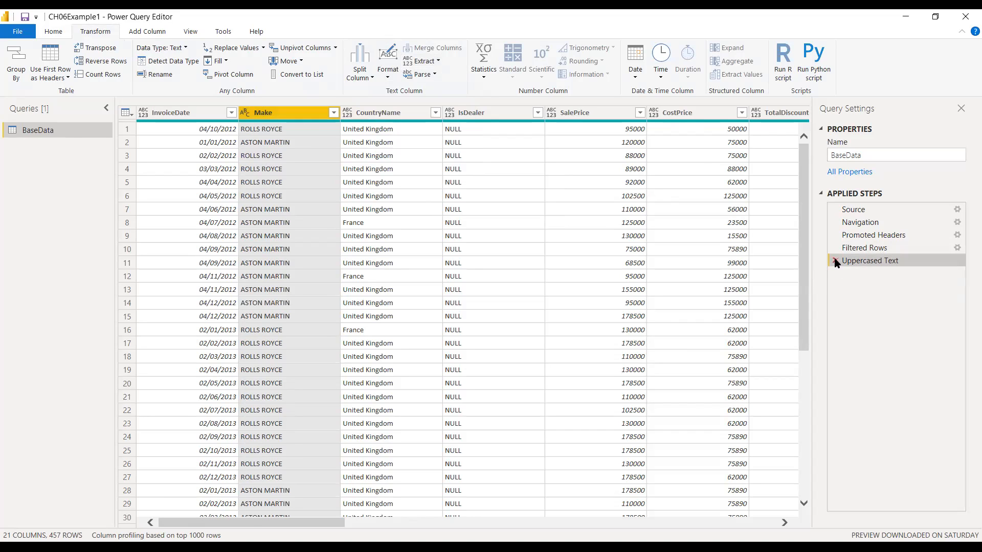
# Add the prefix * to every value in the Make column
pyautogui.click(388, 80)
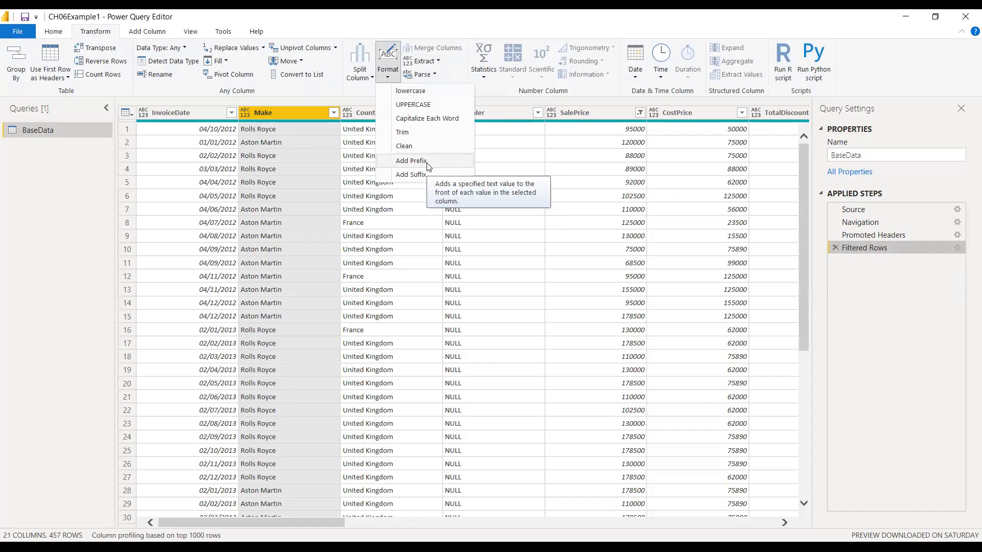
pyautogui.click(411, 161)
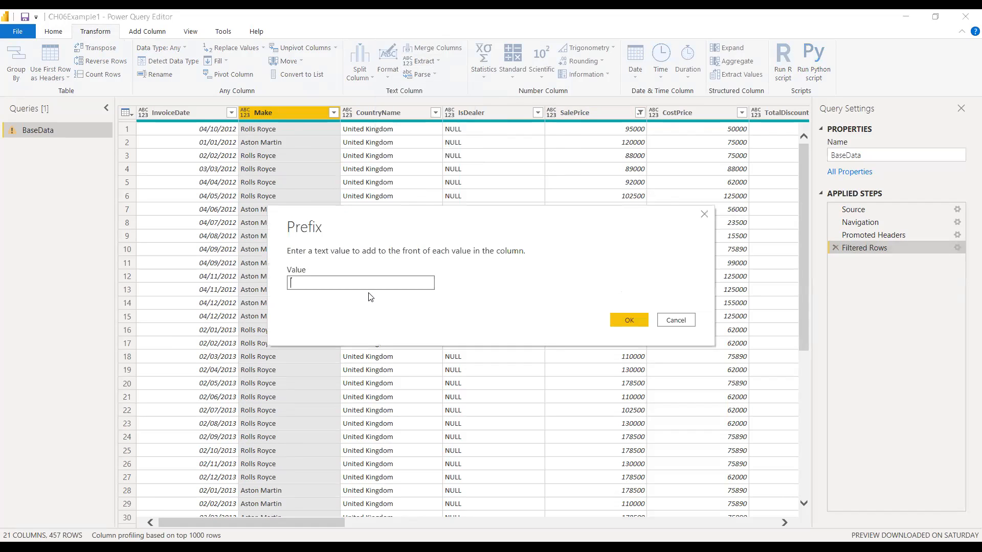
pyautogui.write('*')
pyautogui.click(634, 327)
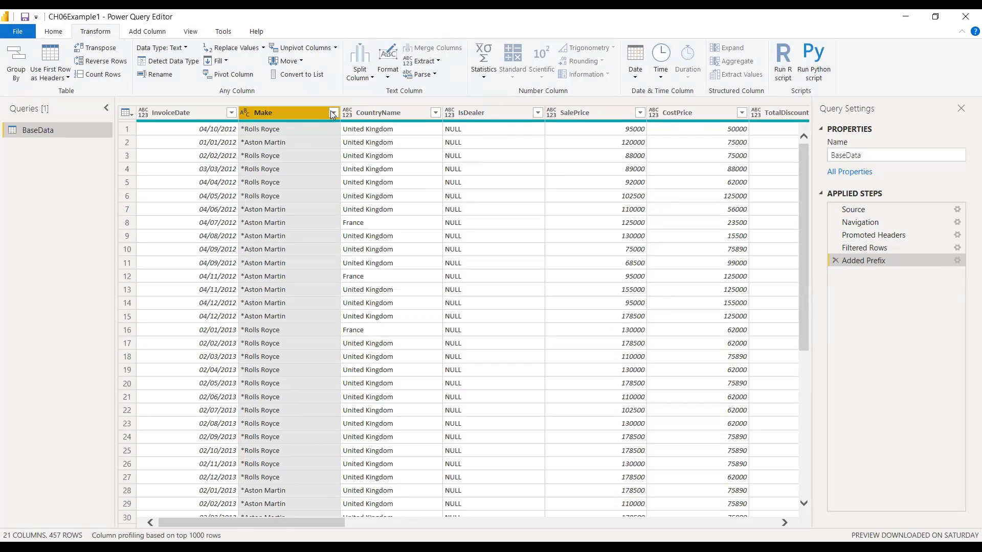
# Add the suffix * to every value in the Make column
pyautogui.click(388, 77)
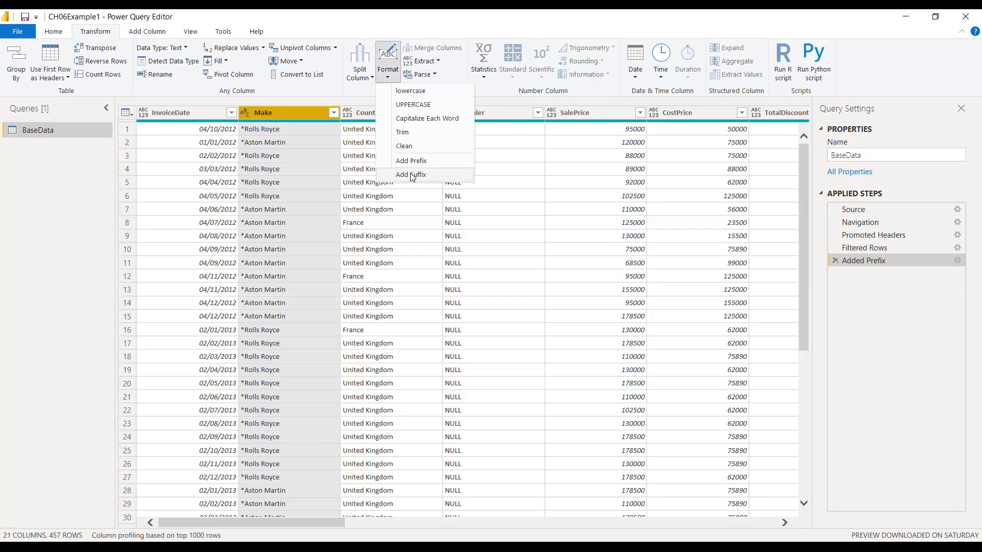
pyautogui.click(411, 176)
pyautogui.write('*')
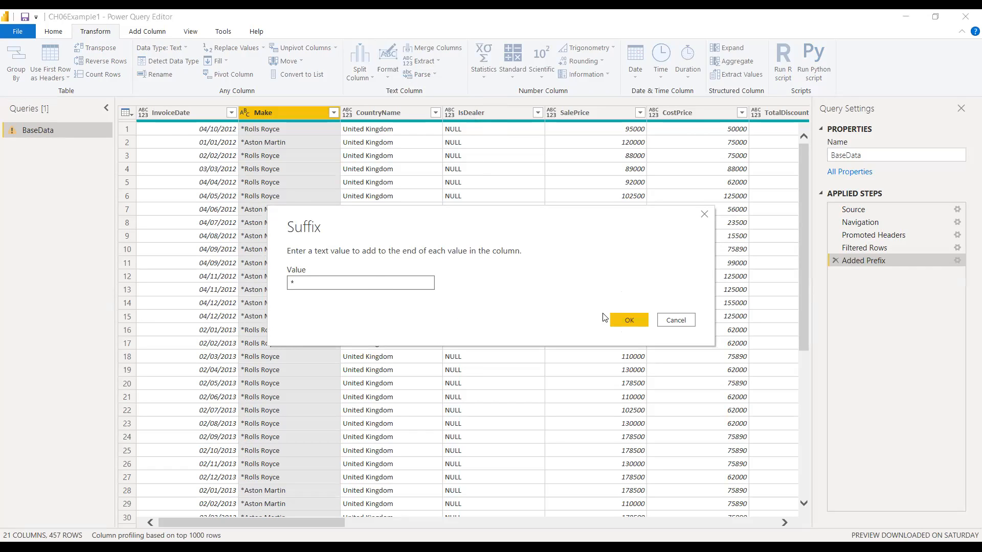
pyautogui.click(630, 320)
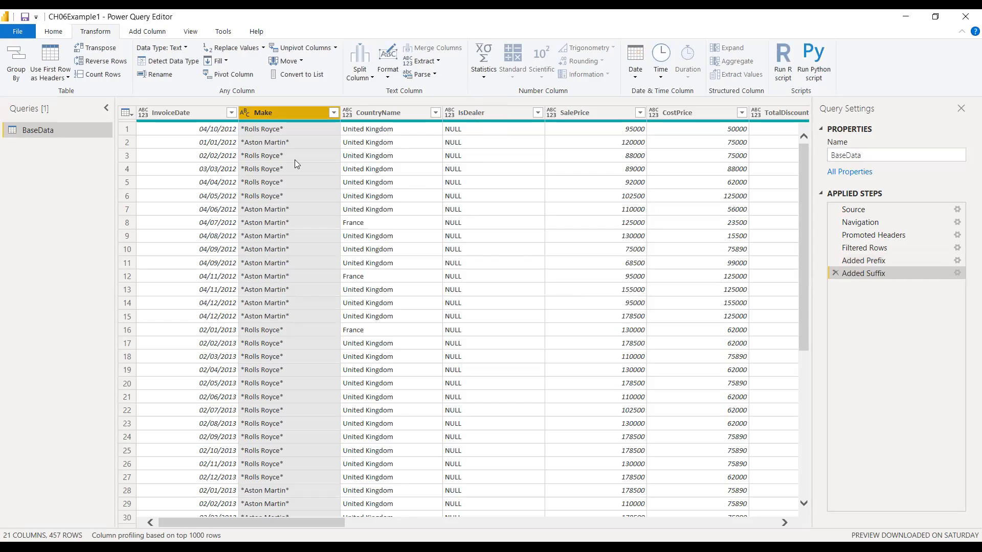